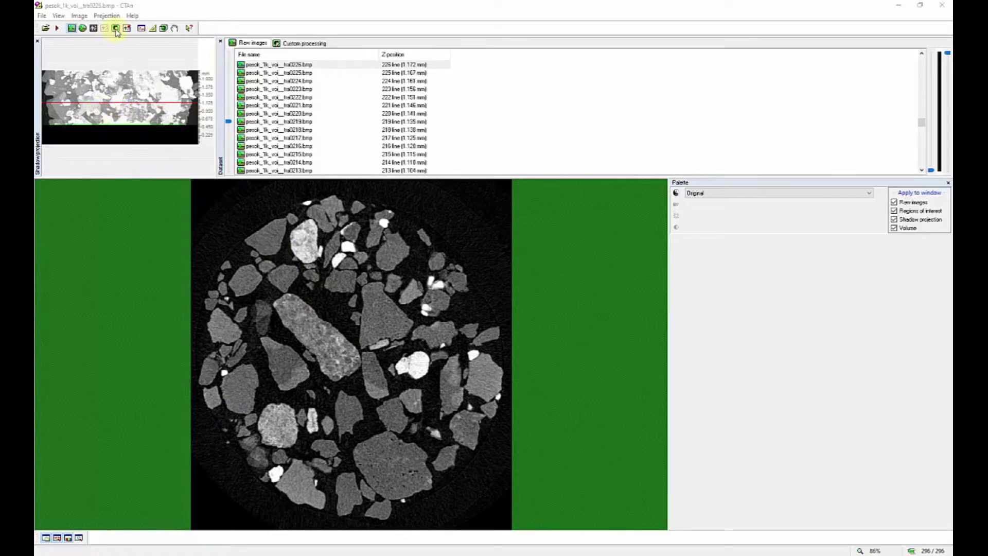
- Open the Filtering plug-in for custom processing of the dataset and select the Median filter
left_click(116, 28)
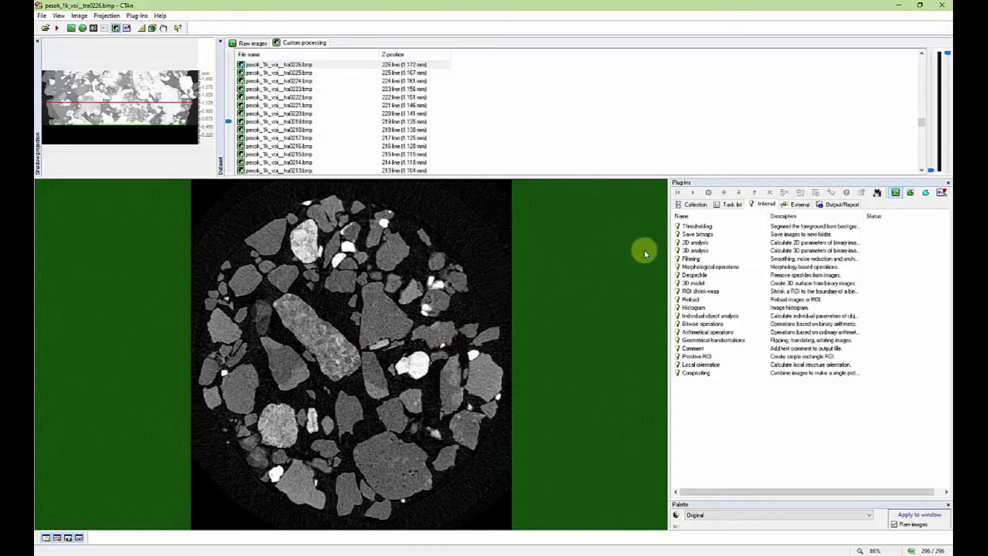
double_click(701, 261)
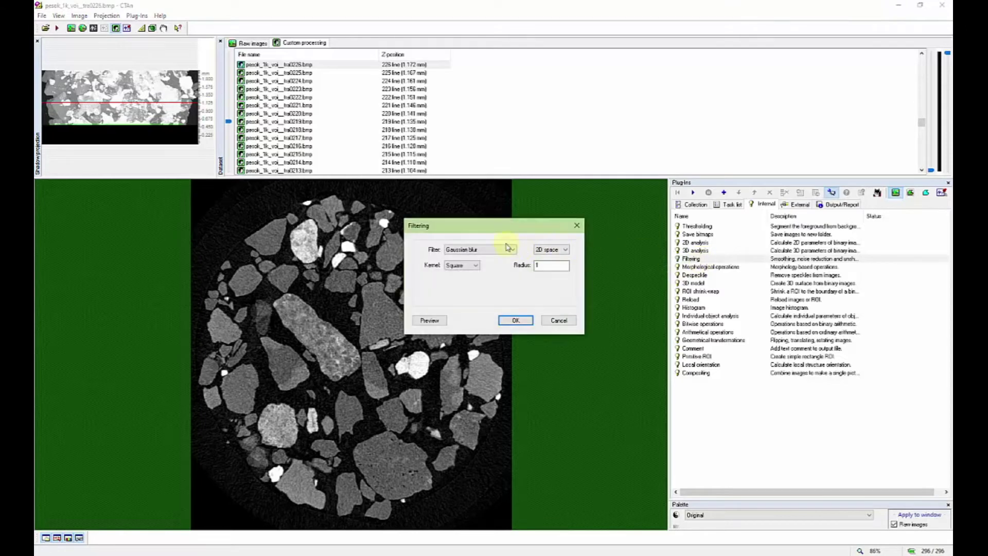
left_click_drag(470, 230, 600, 276)
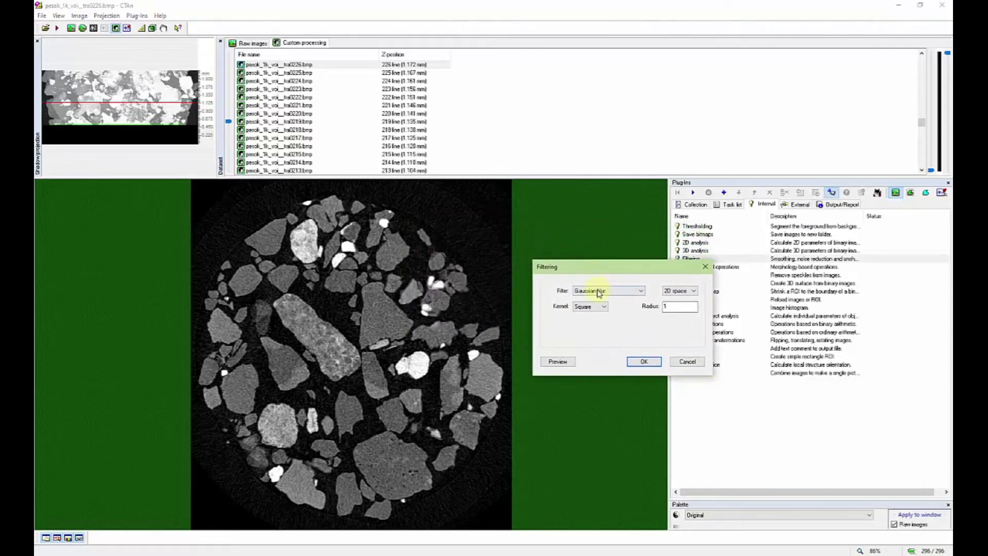
left_click(599, 291)
left_click(590, 306)
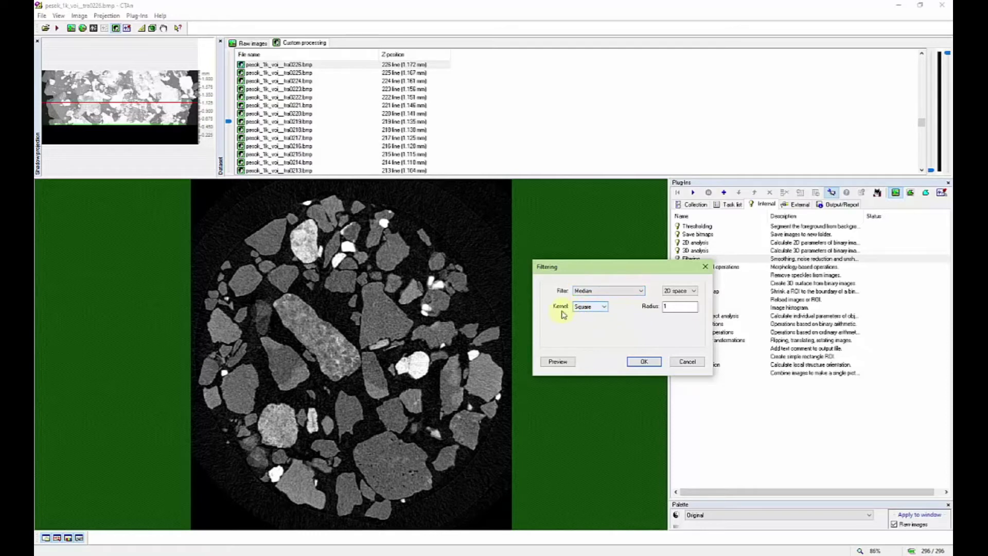
- Set the median filter's kernel to Square and its processing mode to 2D space
left_click(588, 308)
left_click(589, 321)
left_click(589, 309)
left_click(587, 314)
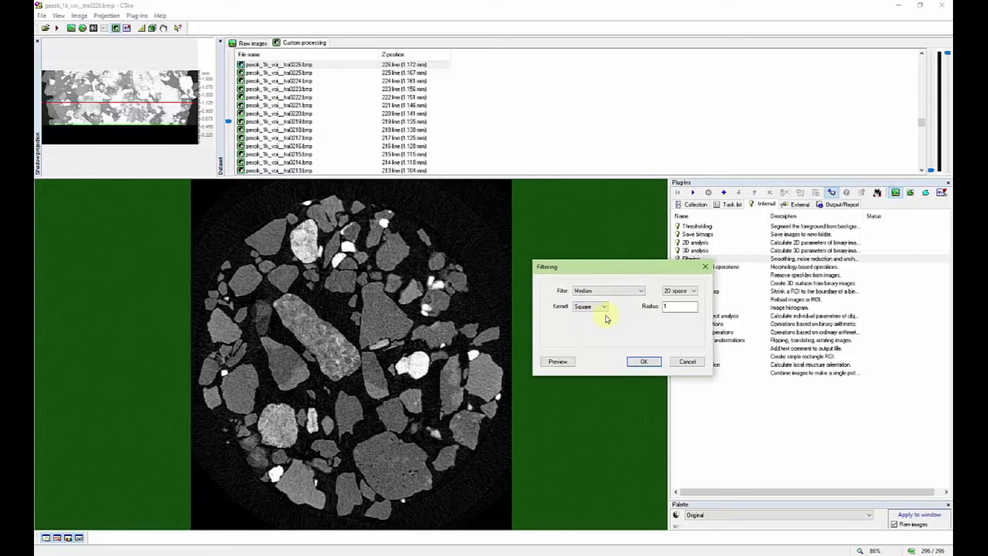
left_click(670, 293)
left_click(670, 298)
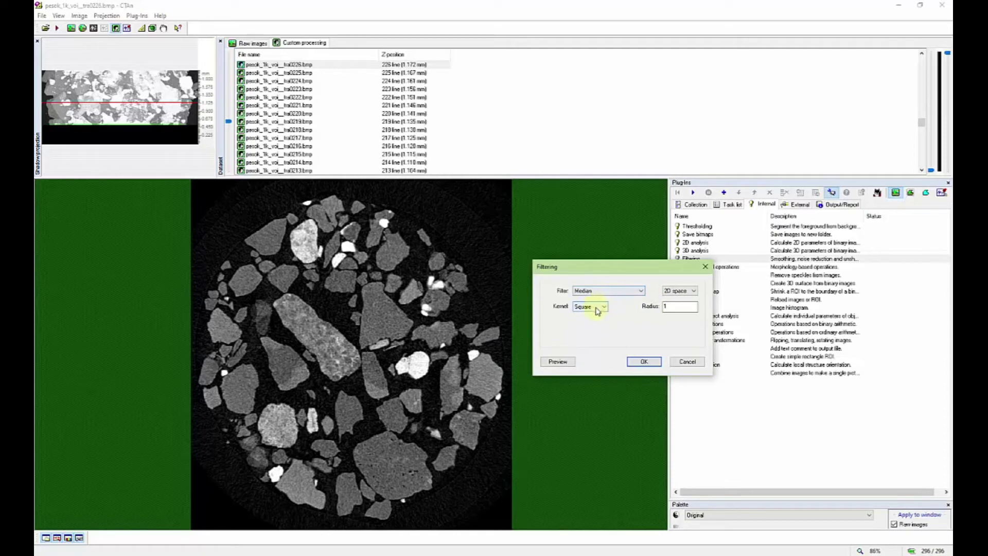
- Preview the median filter on the slice with radius 1, 2 and finally 4
left_click(558, 363)
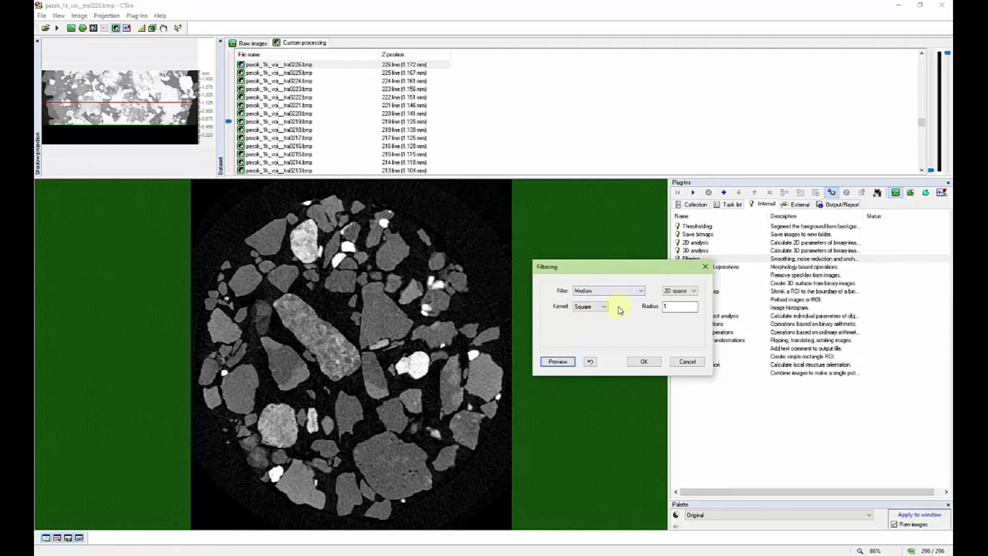
double_click(678, 307)
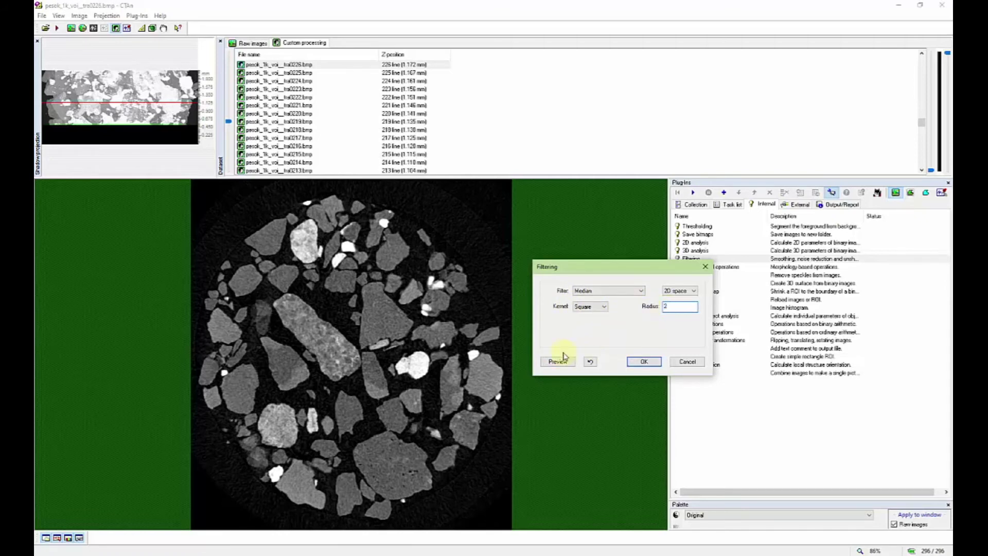
left_click(551, 363)
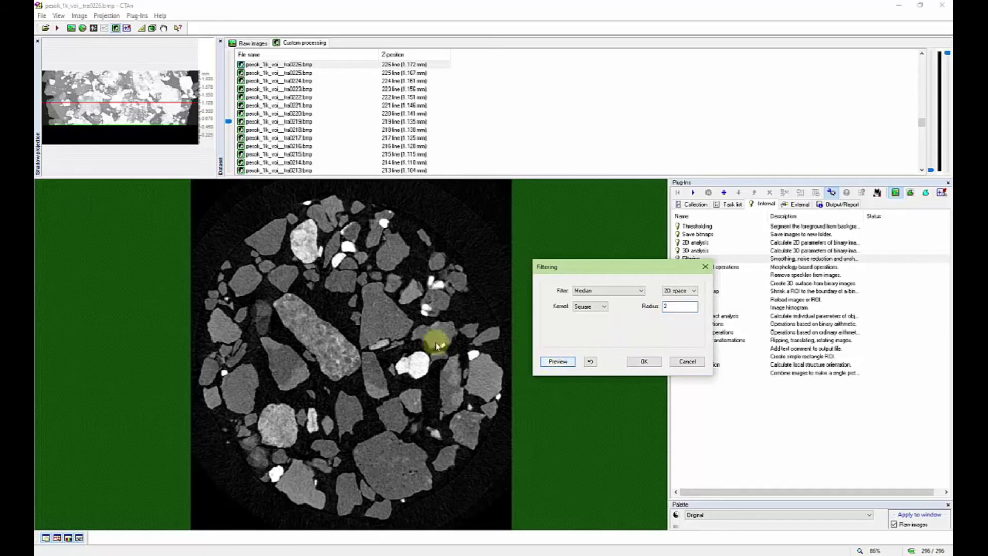
double_click(677, 307)
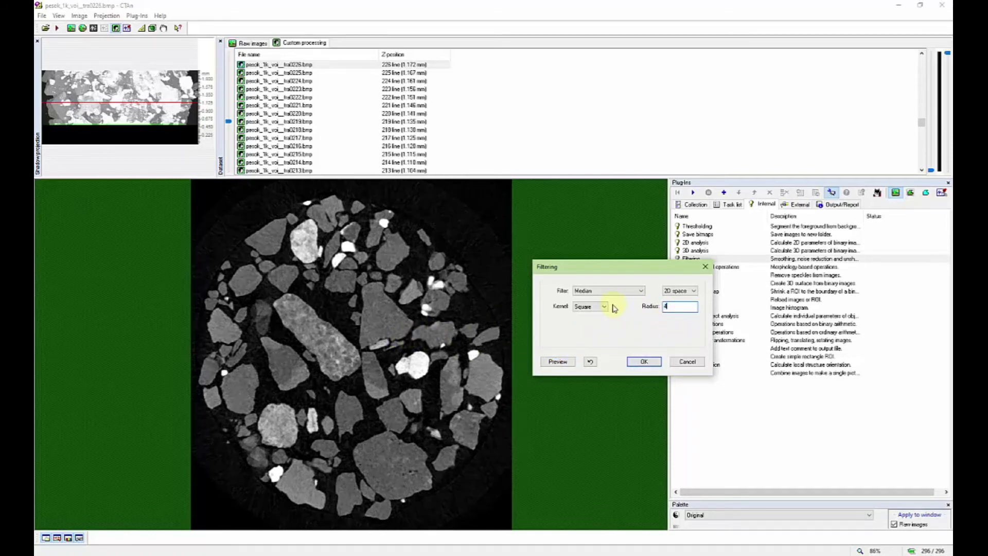
left_click(558, 363)
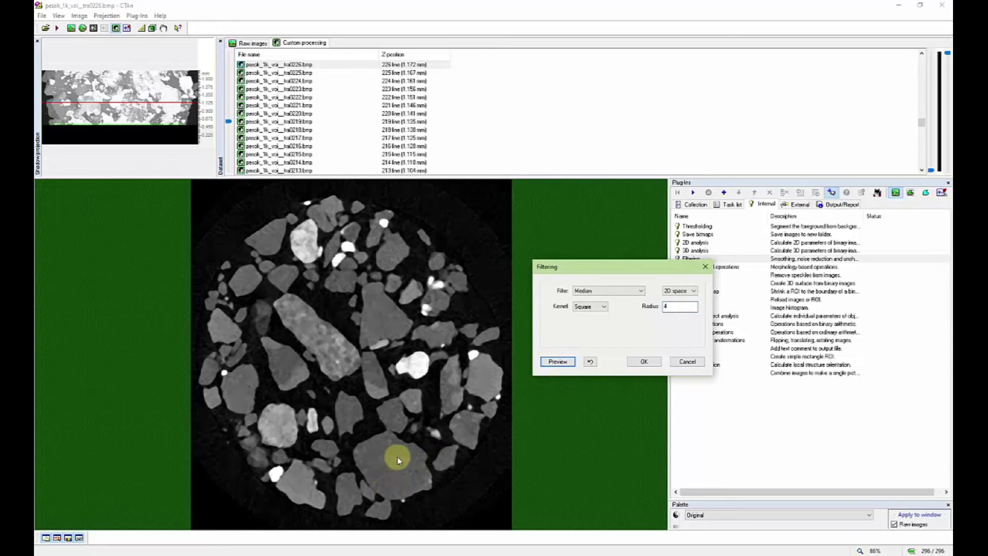
- Compare the original slice with the radius 4 median filter result by repeatedly reverting and reapplying the preview
left_click(590, 361)
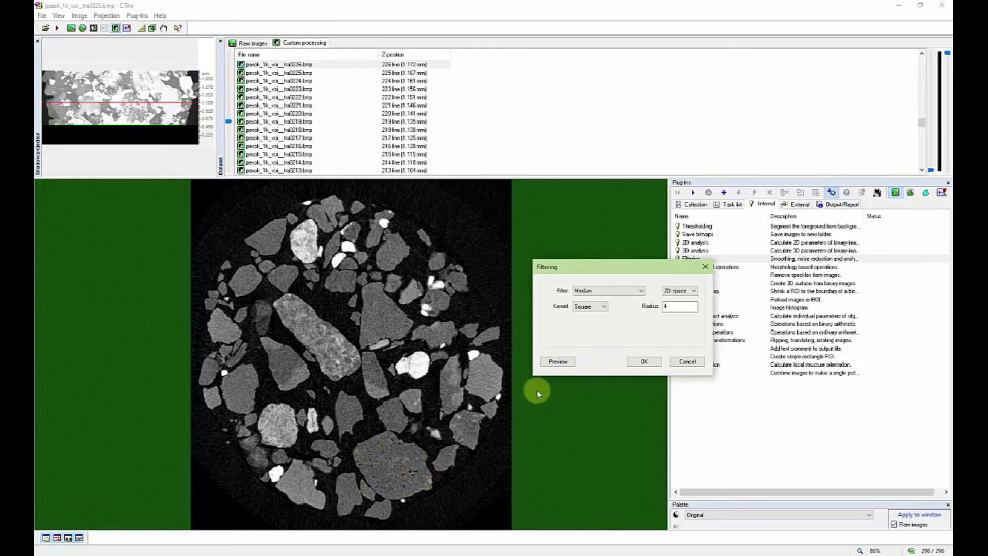
left_click(557, 361)
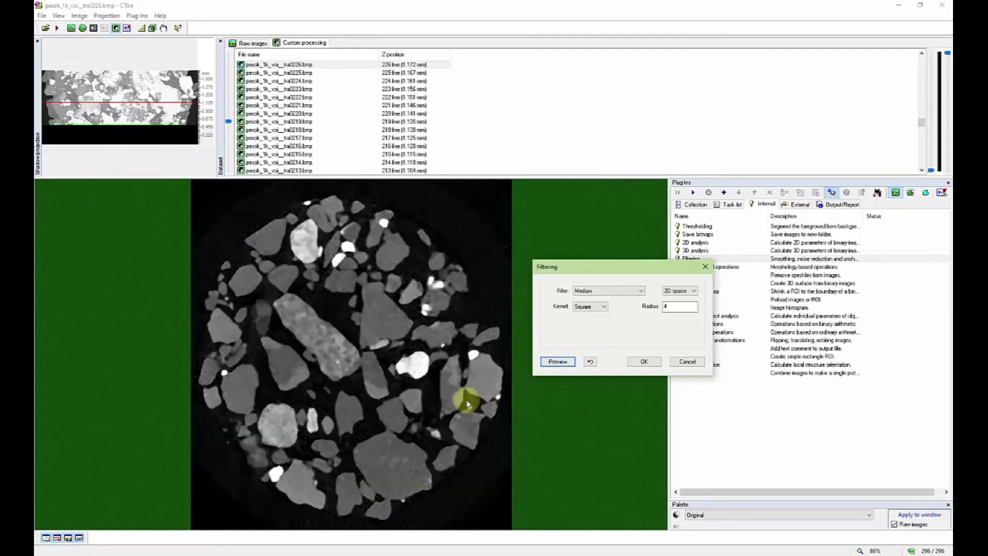
left_click(590, 362)
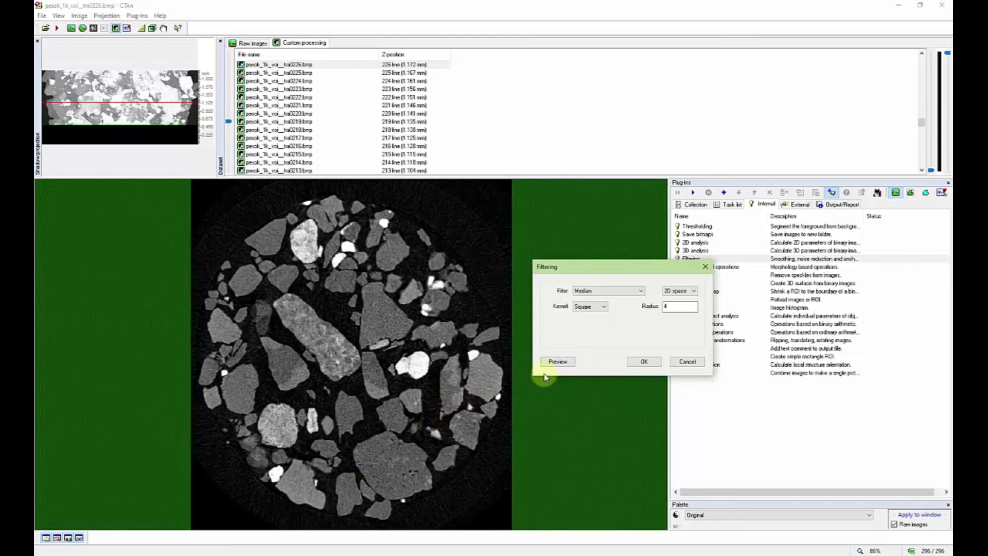
left_click(558, 361)
left_click(589, 362)
left_click(558, 362)
left_click(589, 362)
left_click(558, 361)
left_click(585, 362)
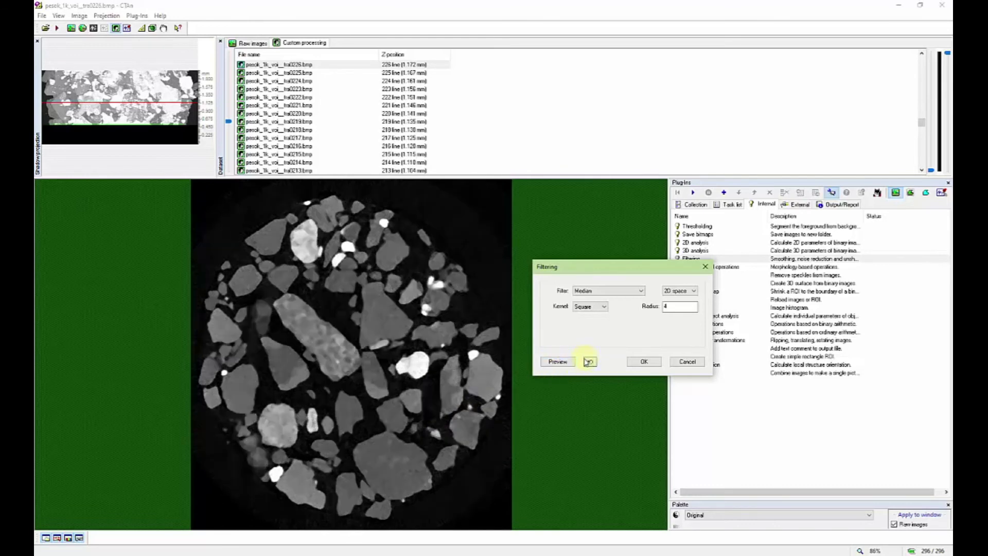
left_click(561, 362)
left_click(589, 363)
left_click(560, 362)
left_click(590, 362)
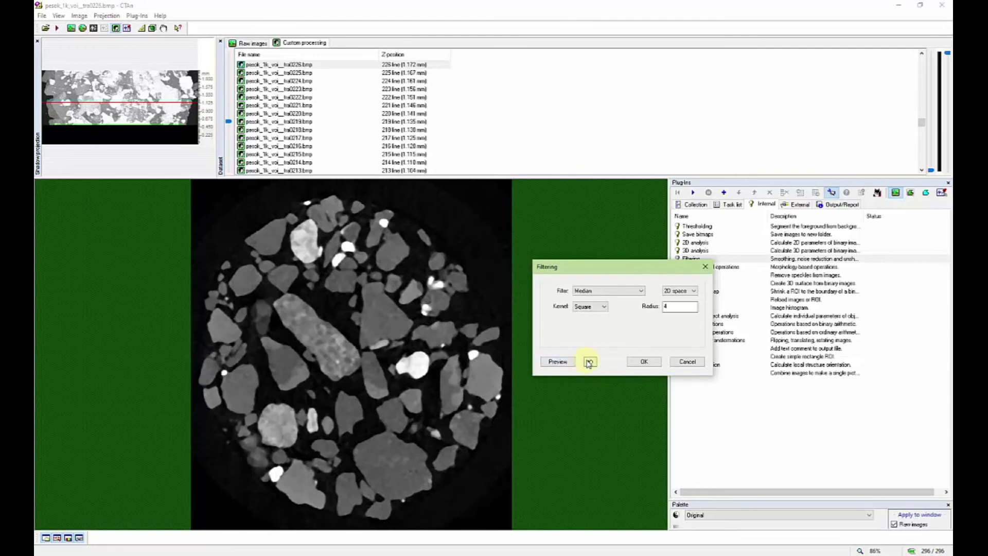
left_click(560, 362)
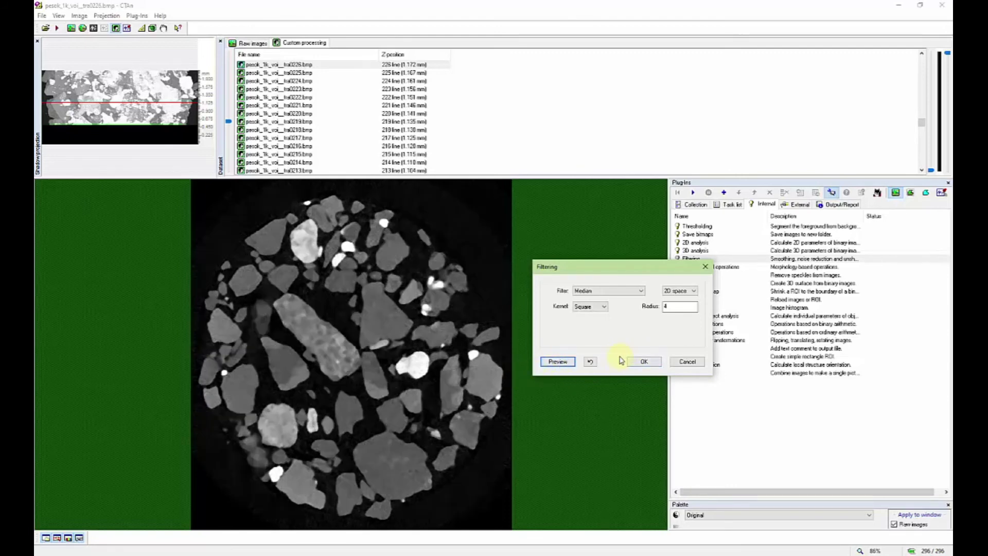
left_click(590, 362)
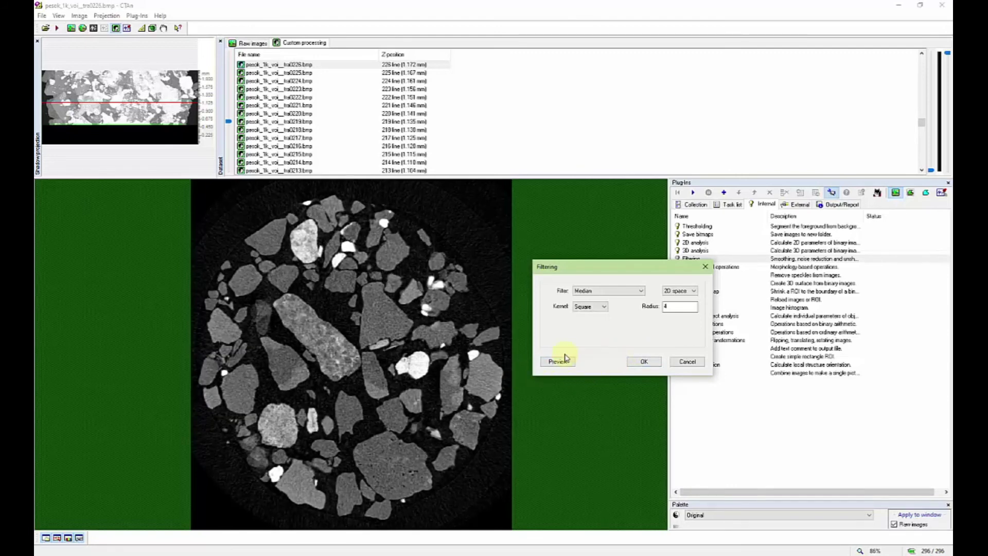